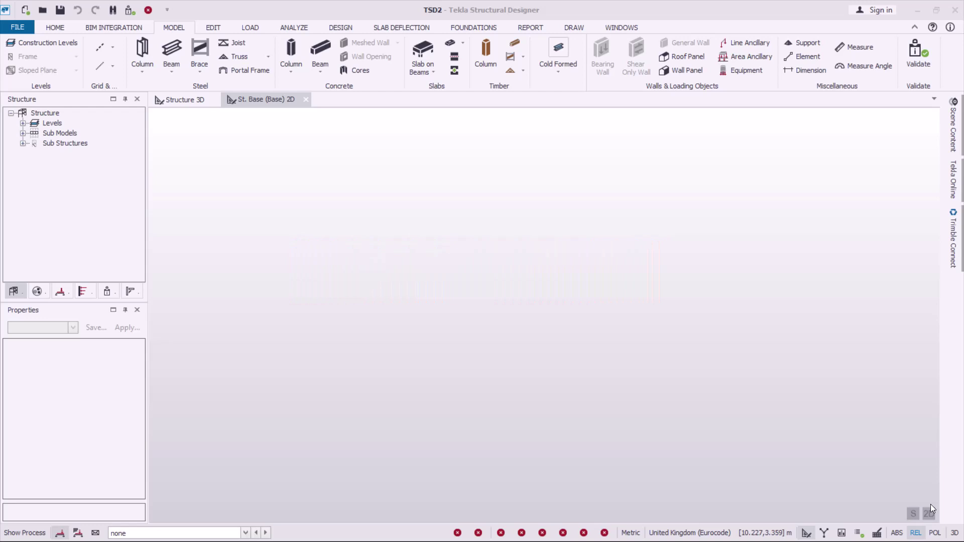
Step: In Construction Levels, add level B1 below Base with a 1.2 m depth, placing it at -1.2 m
click(172, 31)
click(53, 45)
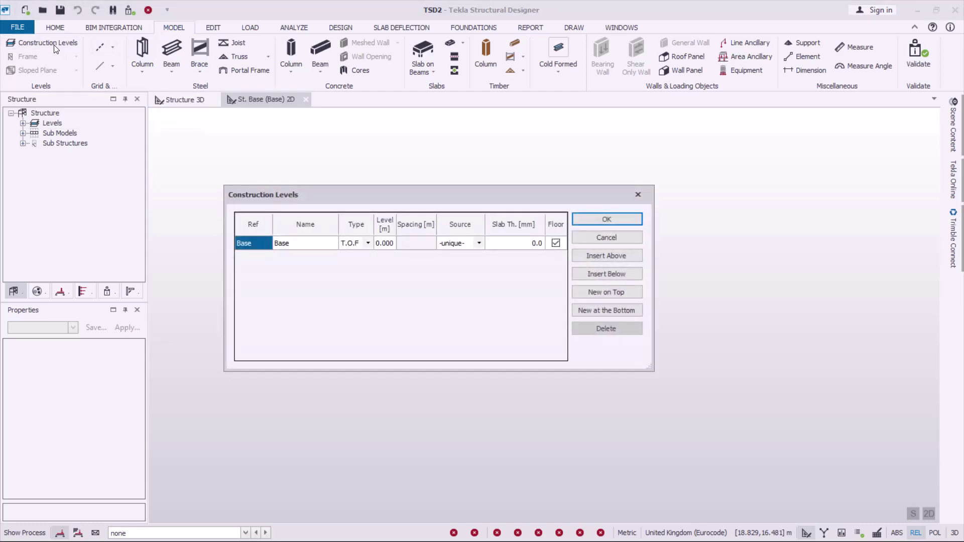
drag(435, 192, 560, 199)
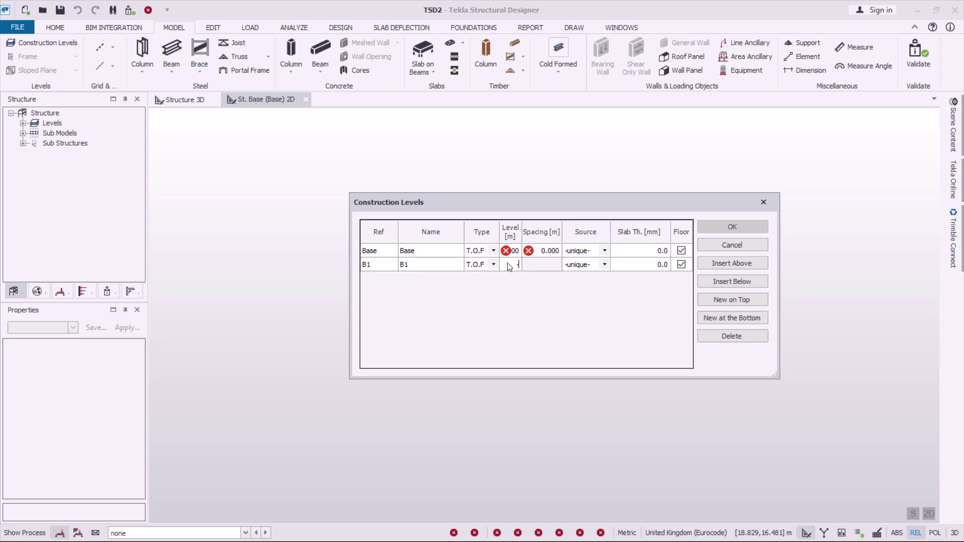
text(1.2)
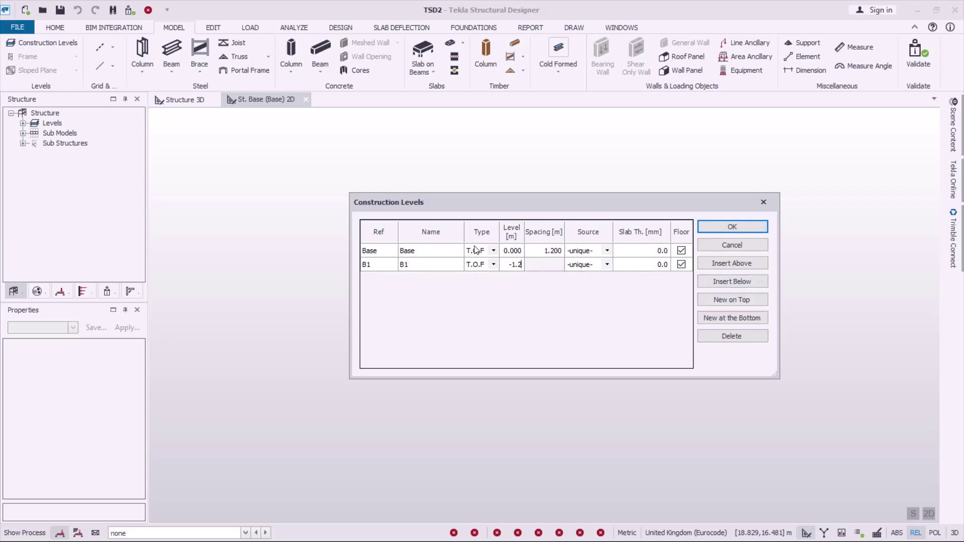
Step: Insert level B1.1 below Base with 1.2 spacing, and set Base's spacing to 3.2
click(546, 250)
click(729, 282)
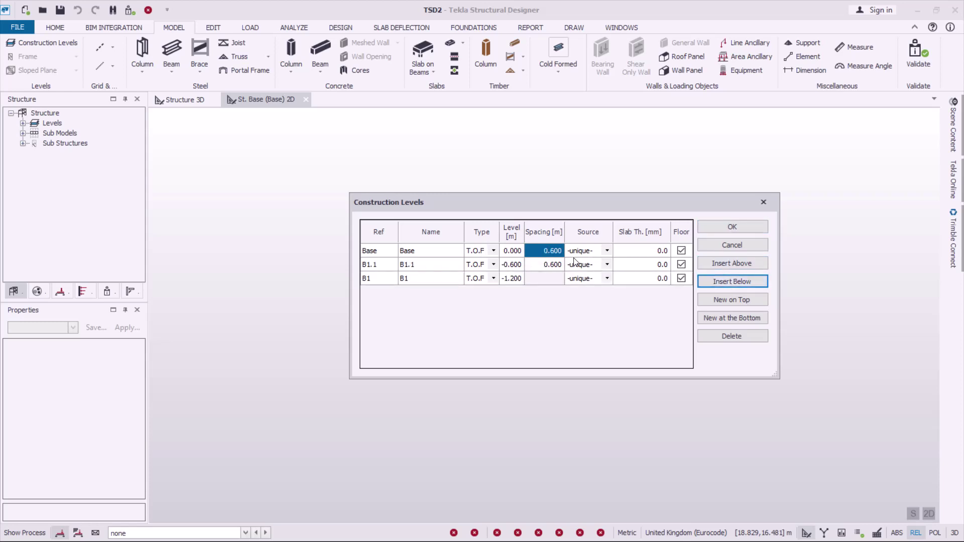
click(548, 268)
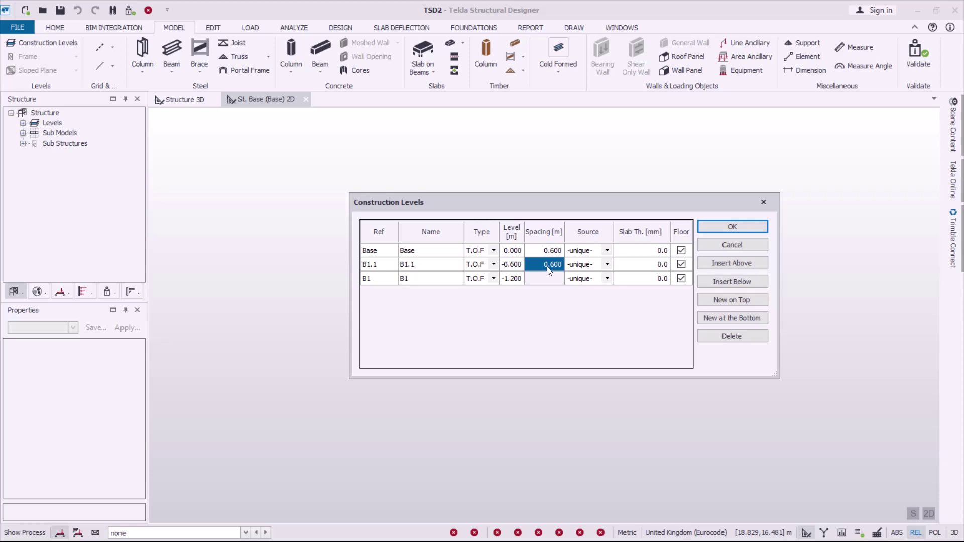
text(1.2)
click(554, 253)
text(3.2)
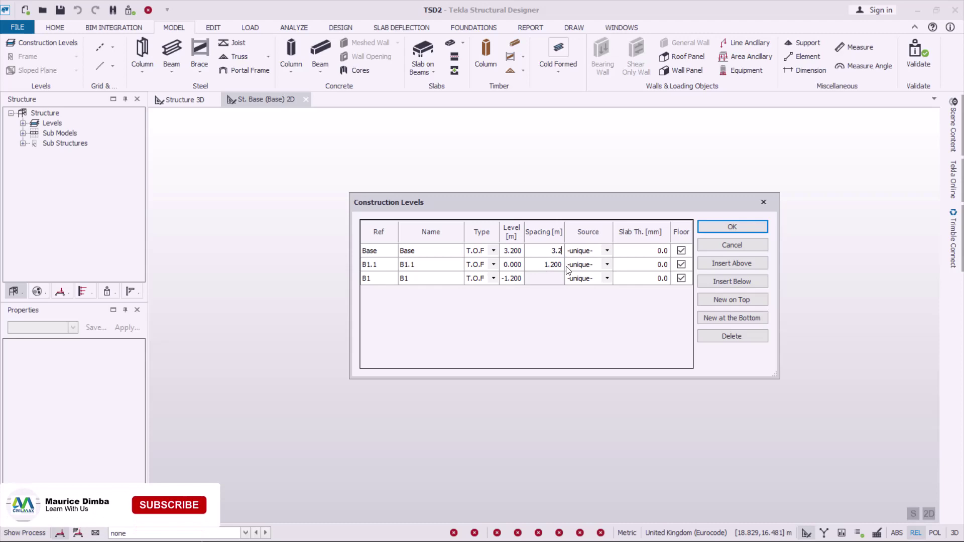
click(530, 262)
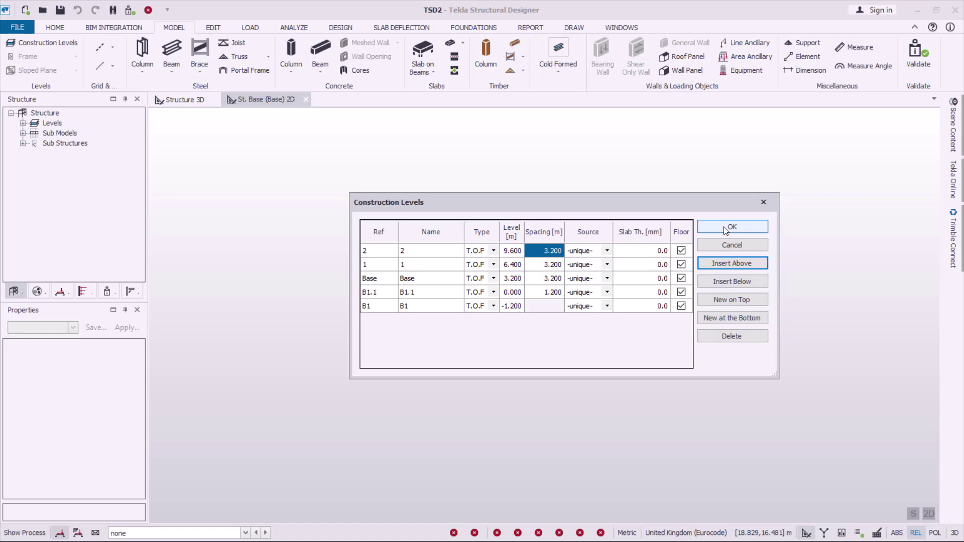
Step: Set the level Type to S.S.L for Base, 1 and 2
click(653, 256)
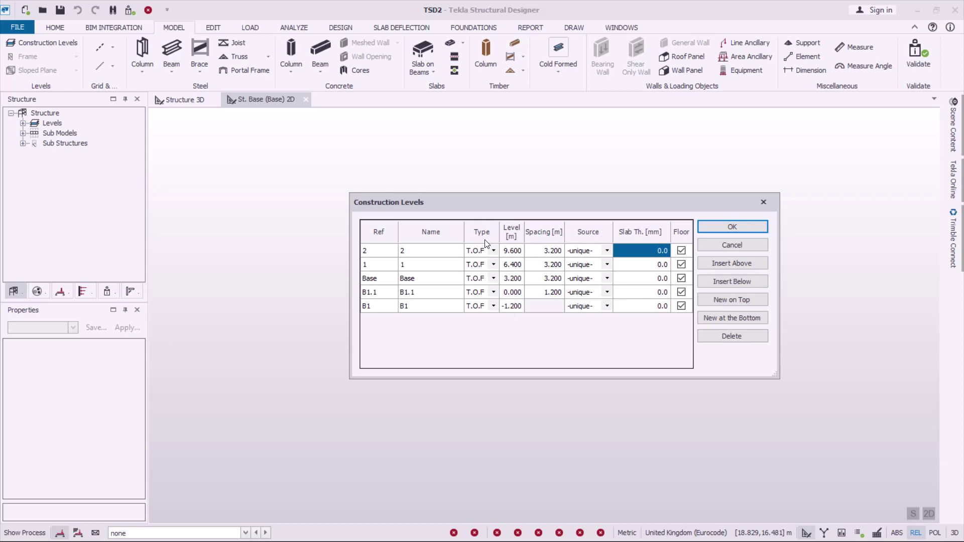
click(493, 292)
click(493, 291)
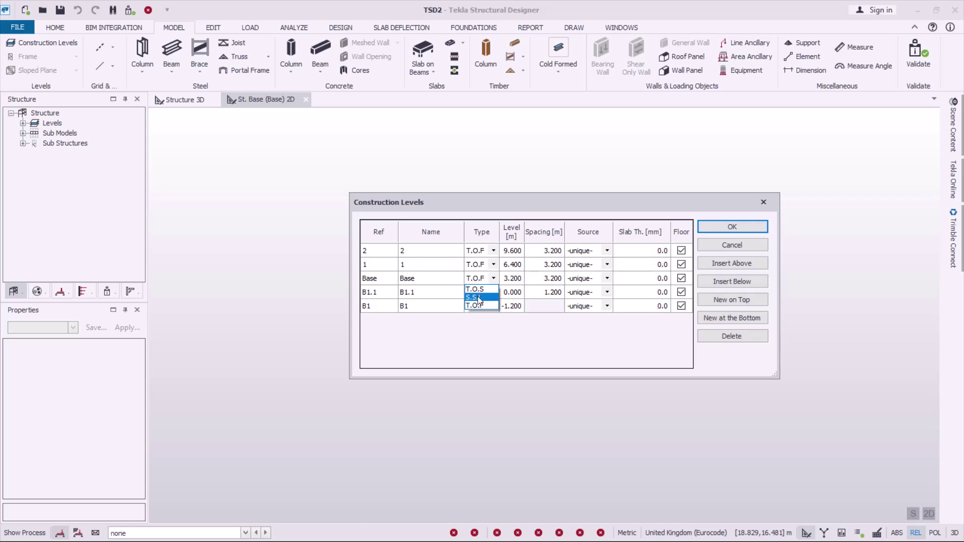
click(488, 278)
click(487, 271)
click(487, 273)
click(493, 264)
click(484, 273)
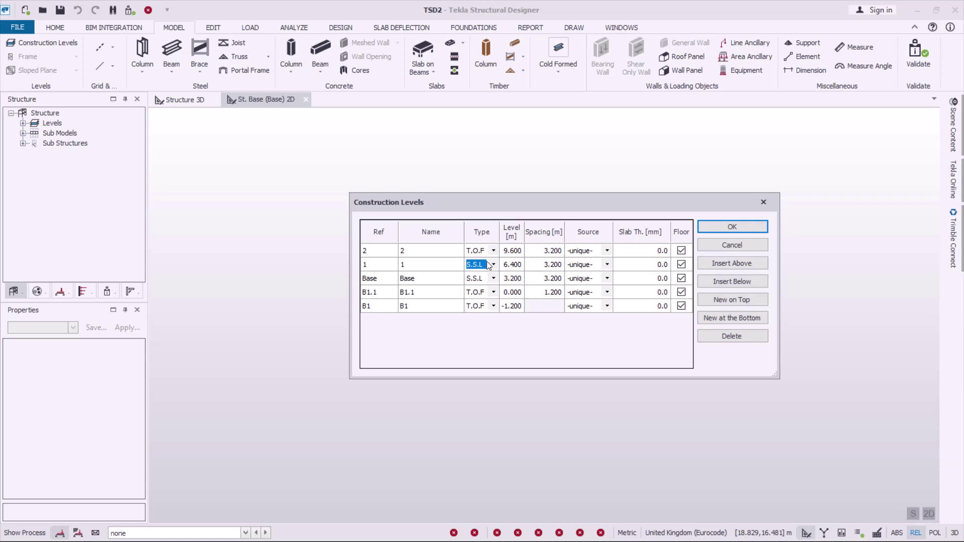
click(494, 251)
click(480, 267)
Step: Enter a 150 mm slab thickness for levels 2, 1, Base and B1.1
click(656, 251)
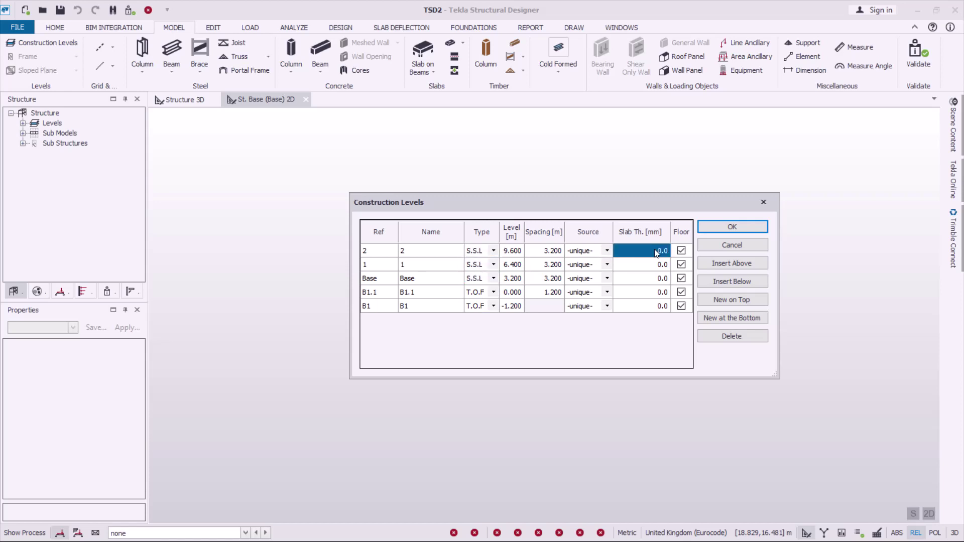
text(150)
click(658, 263)
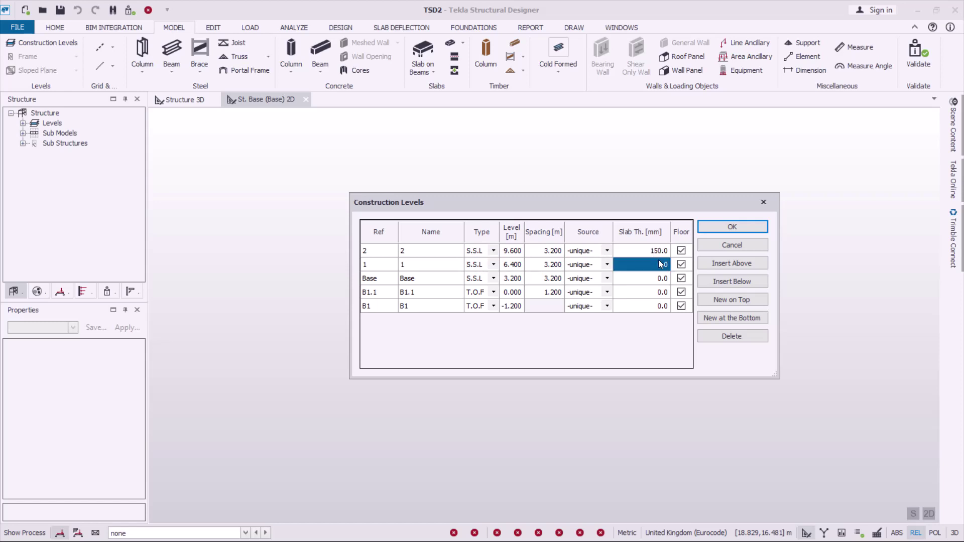
text(150)
click(661, 279)
text(150)
click(661, 294)
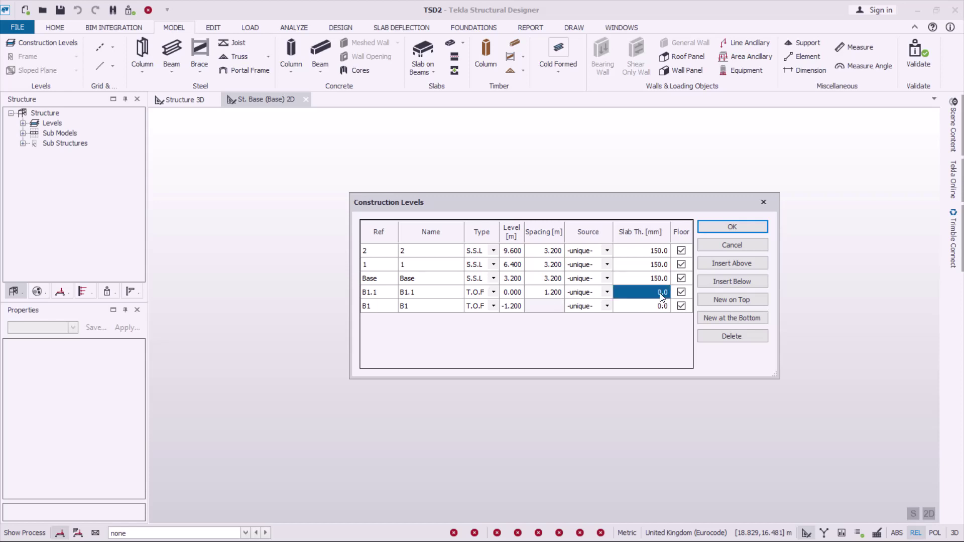
text(150)
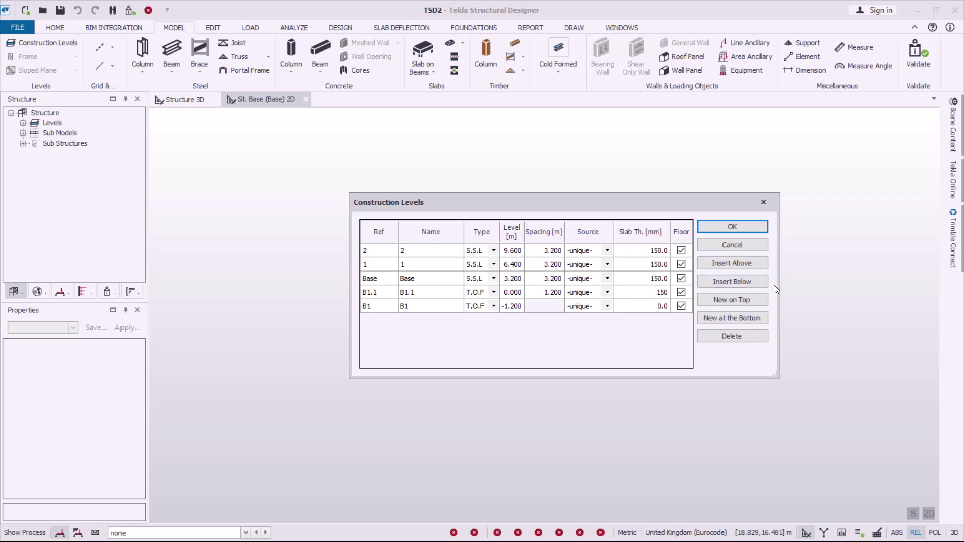
Step: Accept the construction level setup with OK, returning to the empty Base 2D plan
click(729, 225)
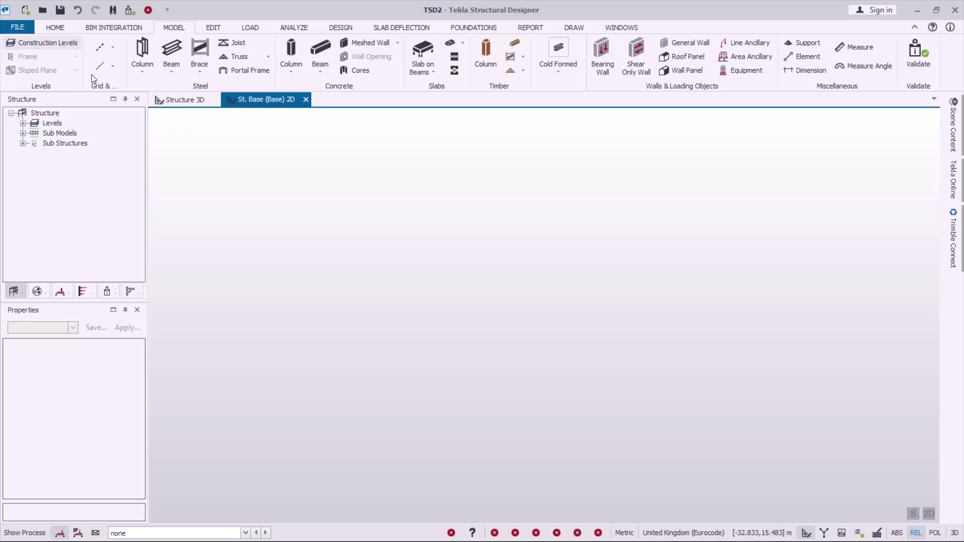
Step: Choose Import DXF from the Grid list and open House plan.002 from D:\Tekla Structural Designer
click(114, 48)
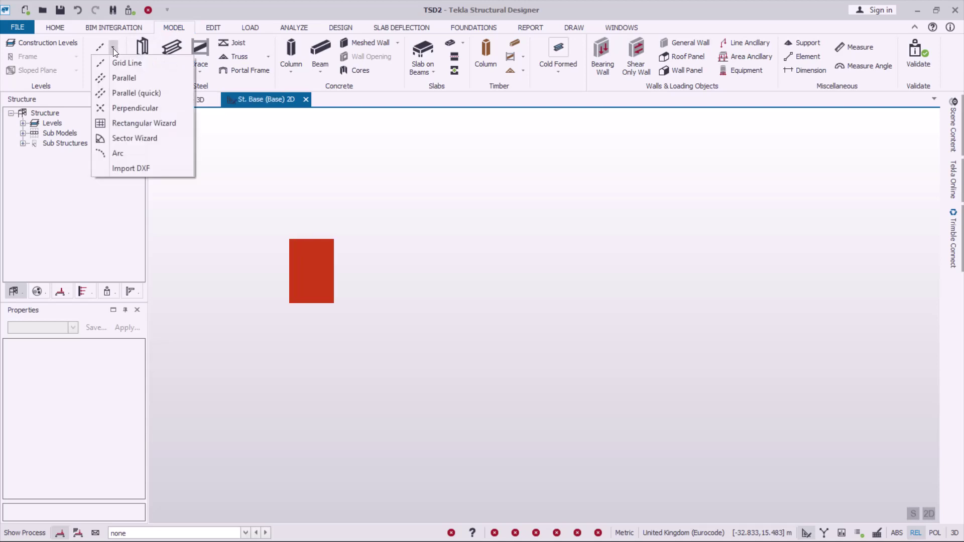
click(138, 167)
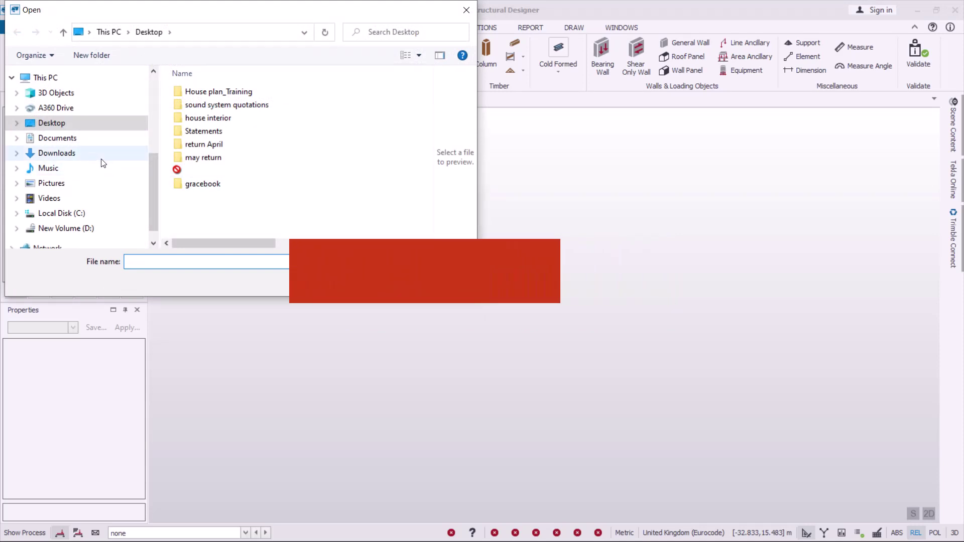
scroll(103, 162, down, 1)
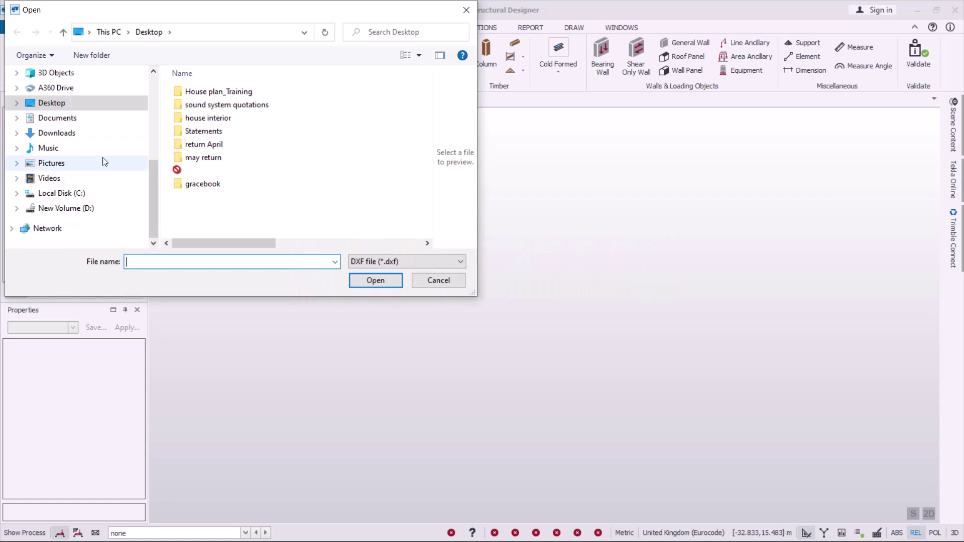
click(82, 209)
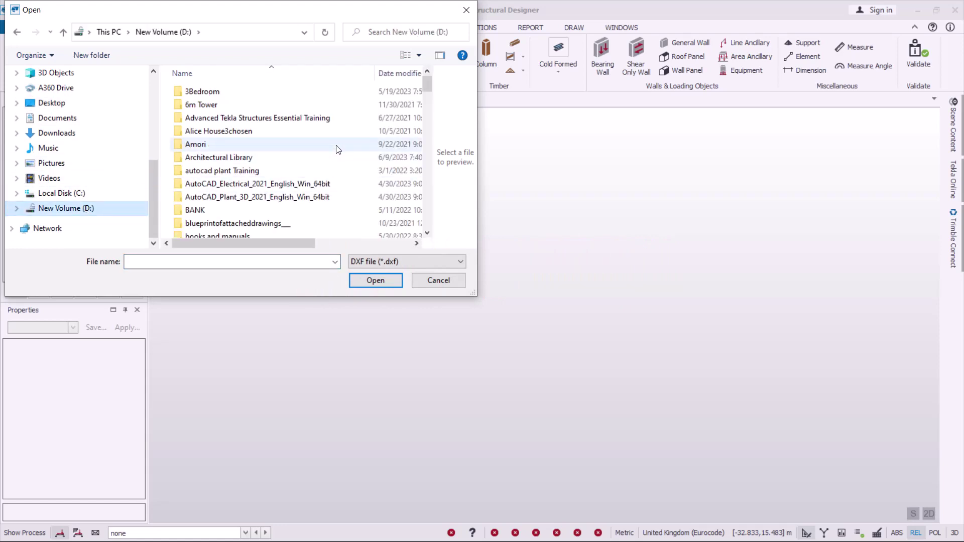
scroll(337, 150, down, 20)
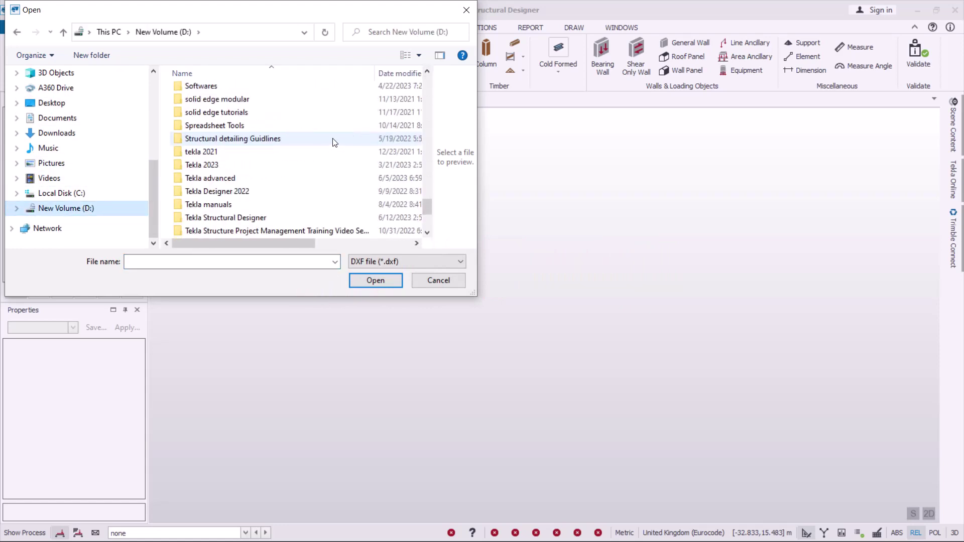
scroll(274, 161, up, 10)
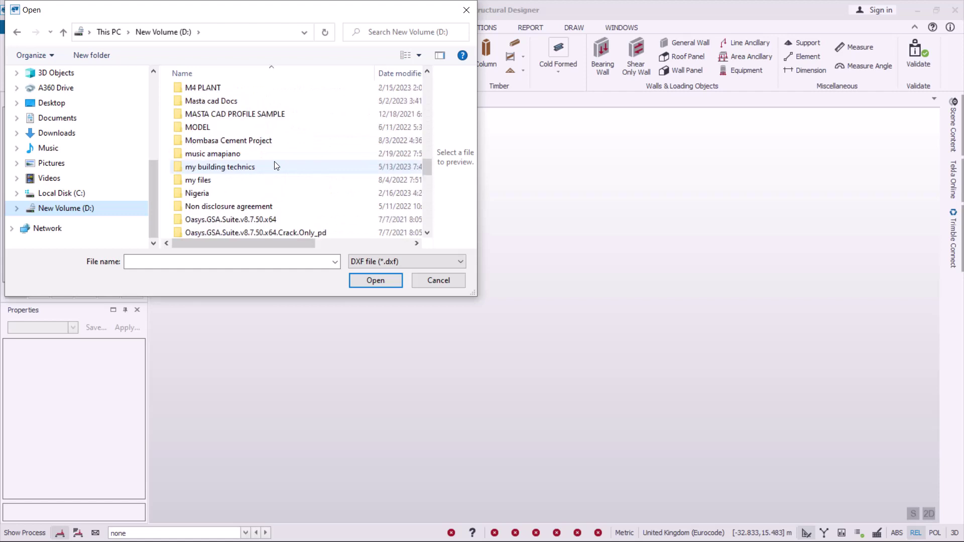
scroll(274, 161, down, 3)
scroll(274, 161, down, 8)
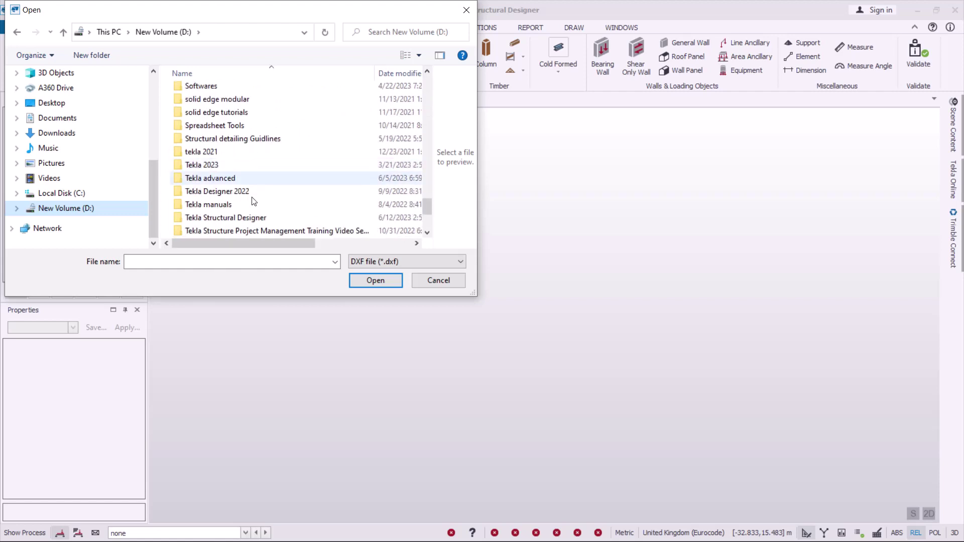
double_click(237, 217)
click(194, 121)
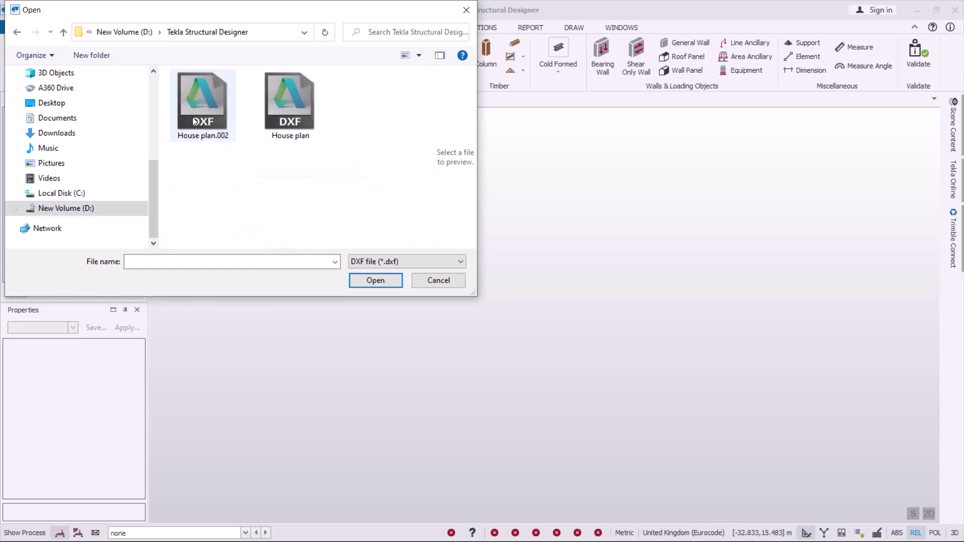
click(376, 280)
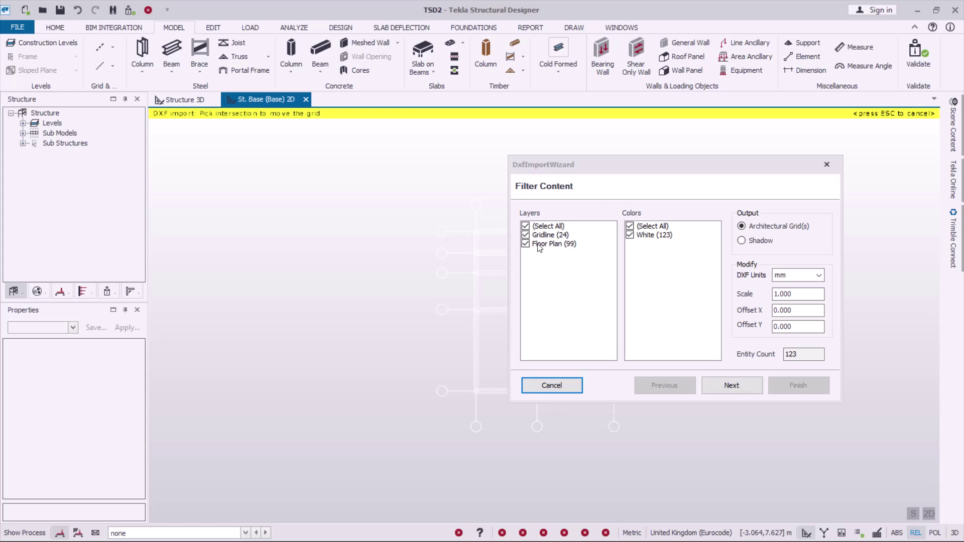
Step: Filter the DXF to the Gridline layer's 24 entities, dropping Floor Plan, and go to Levels
click(525, 227)
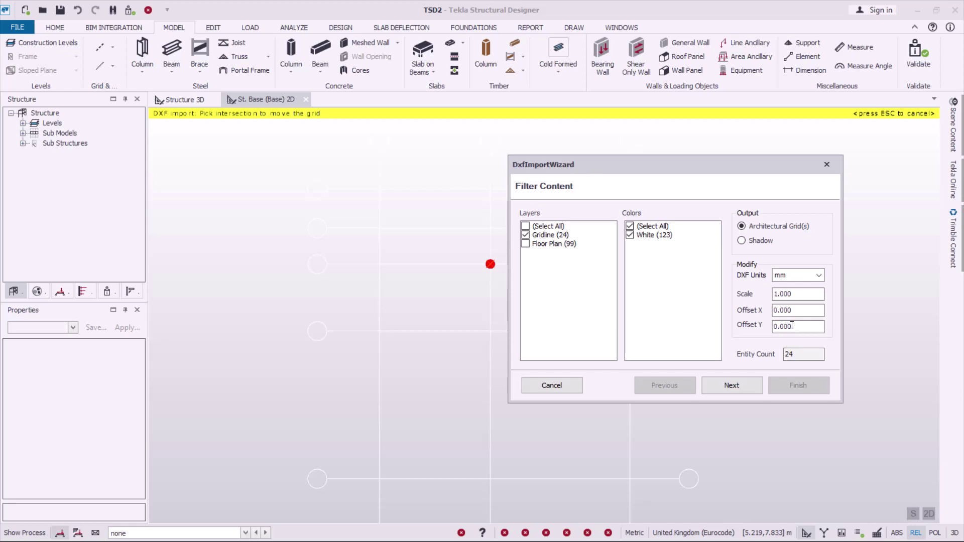
click(746, 385)
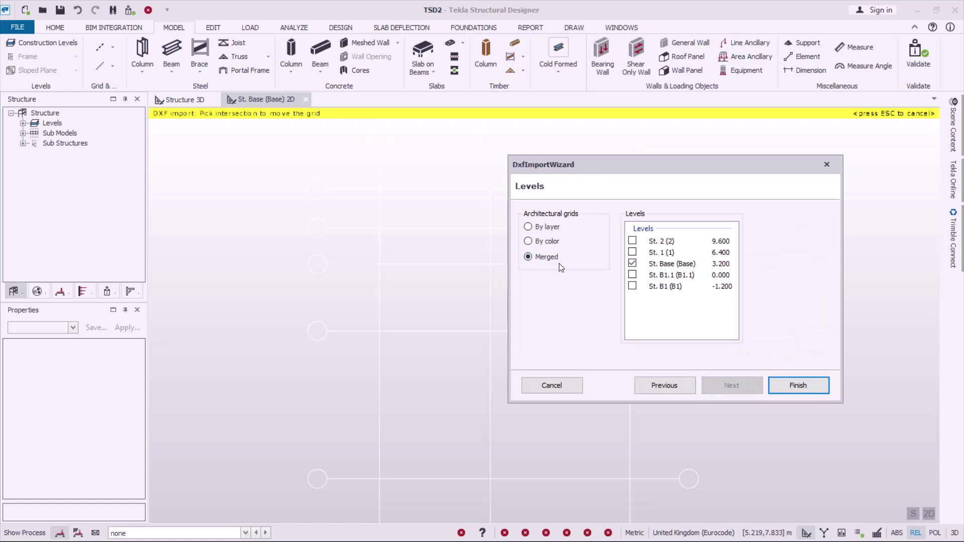
Step: Group grids By layer and tick St. 2, St. 1, St. B1.1 and St. B1 besides St. Base
click(528, 227)
click(633, 241)
click(633, 252)
click(632, 274)
click(633, 286)
Step: Finish the grid import, zoom over the gridlines, widen the Properties labels, then deselect with Esc
click(798, 385)
mouse_move(493, 268)
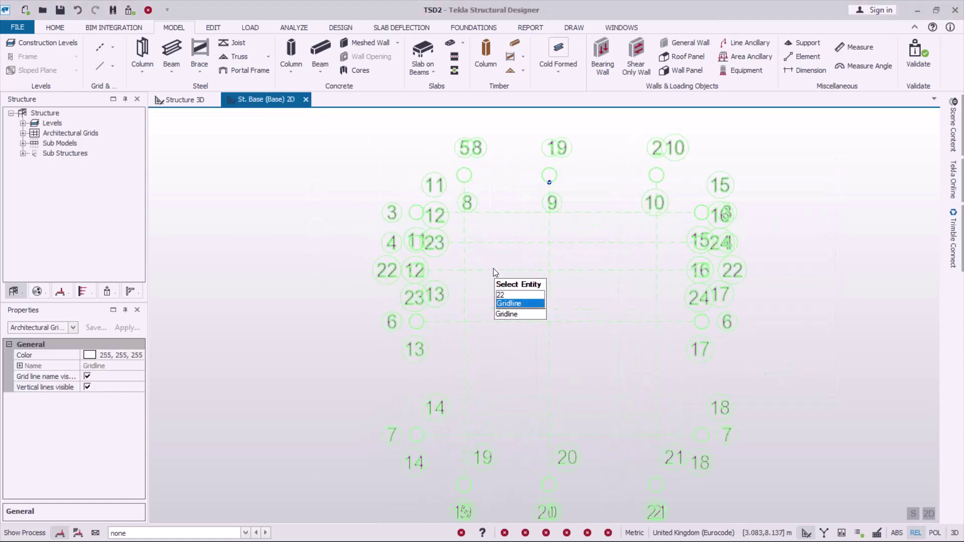
scroll(495, 269, up, 1)
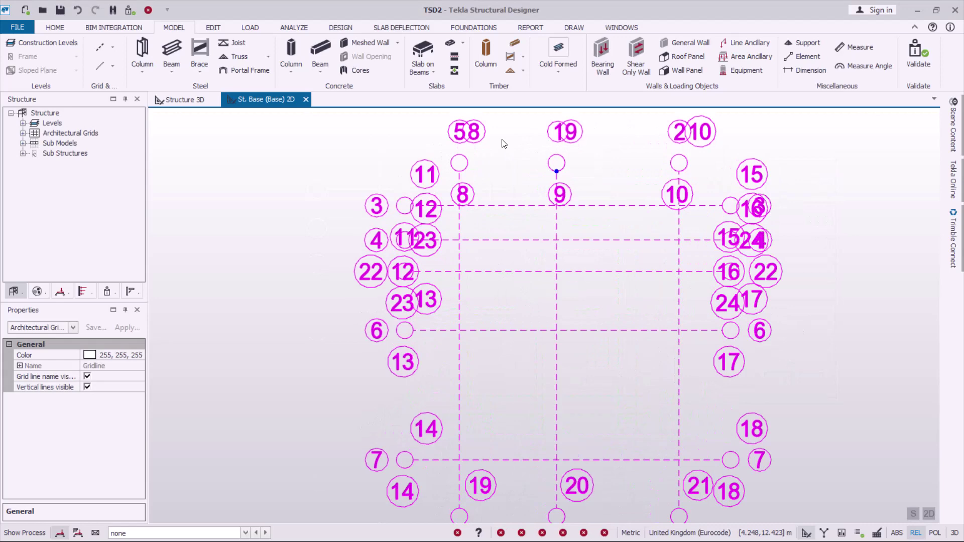
scroll(467, 149, up, 1)
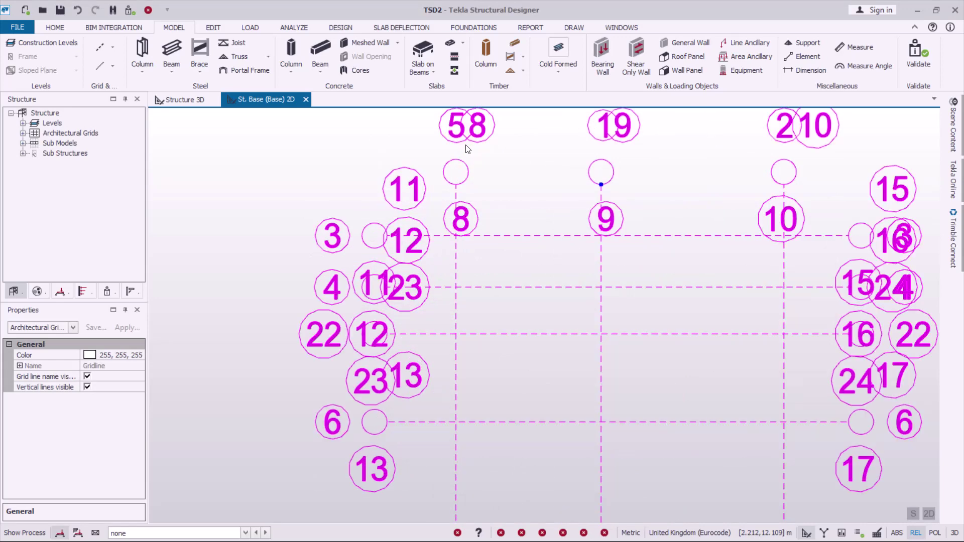
scroll(317, 307, down, 1)
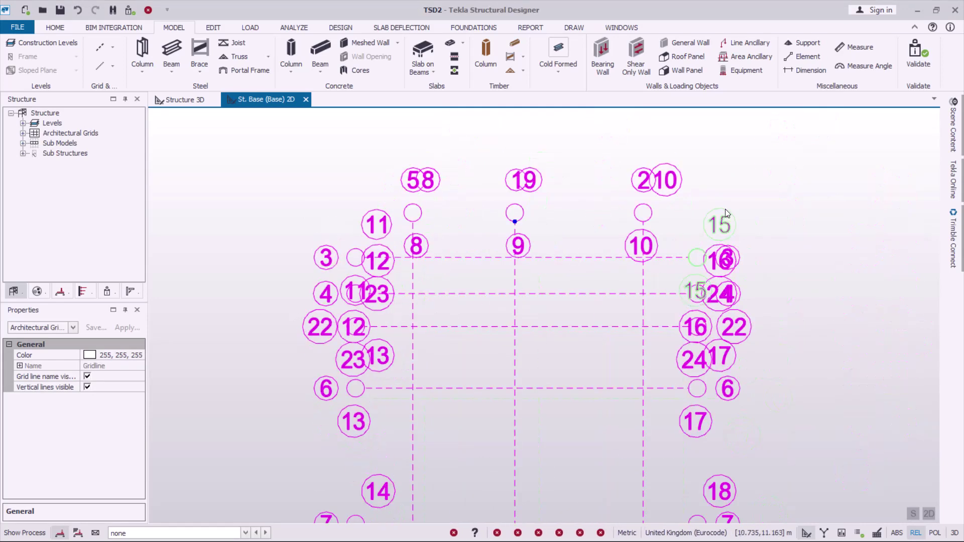
mouse_move(331, 329)
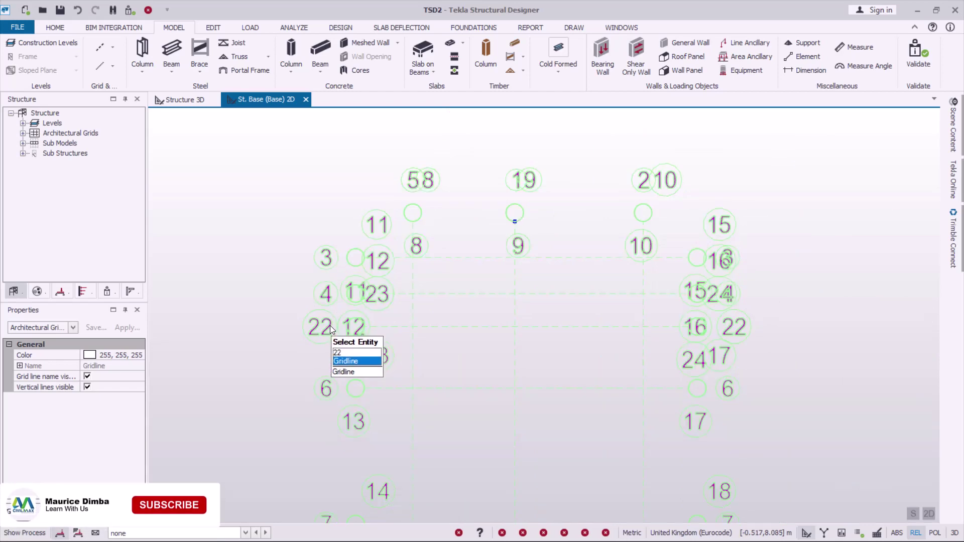
scroll(585, 229, down, 1)
scroll(432, 297, up, 1)
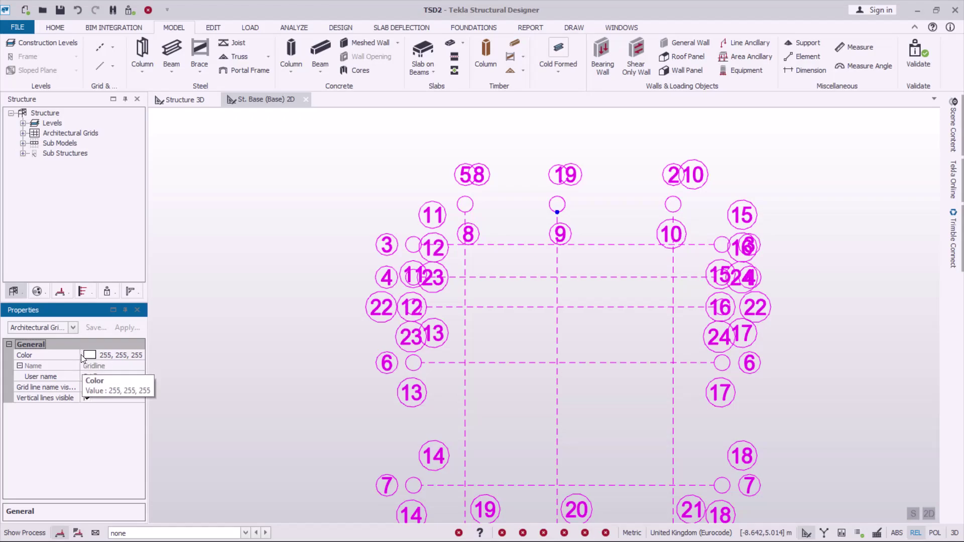
drag(81, 358, 97, 358)
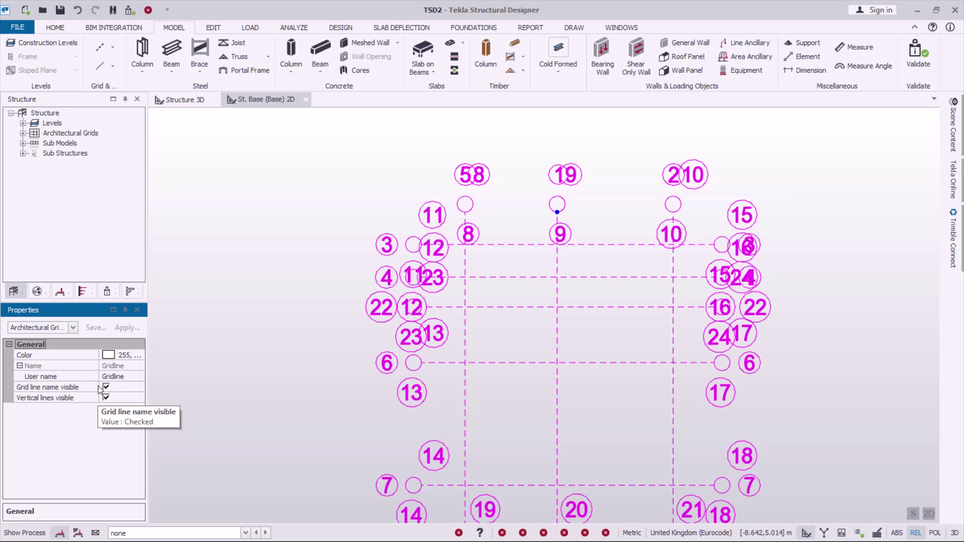
key(Escape)
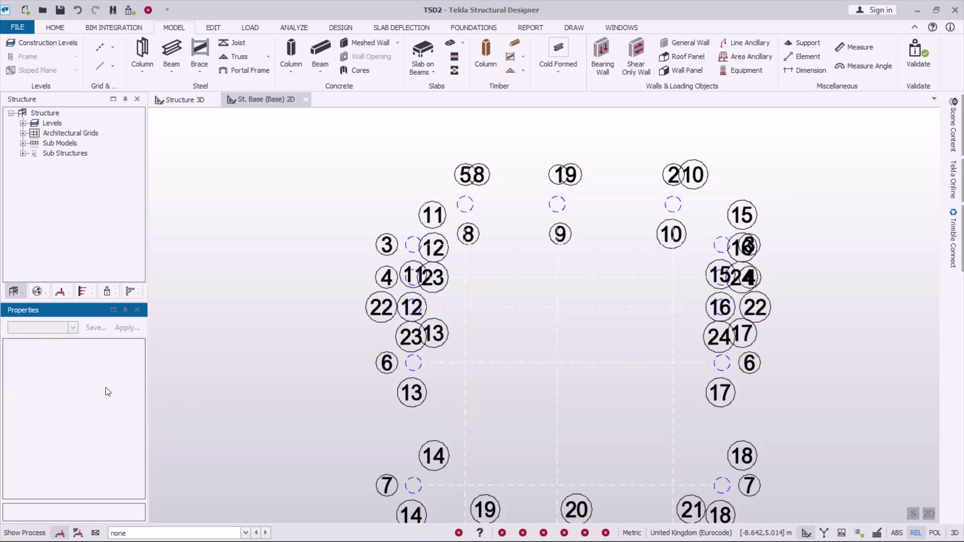
Step: Select the Gridline grid and change Show Name from Both to None for all 24 grid lines
click(388, 301)
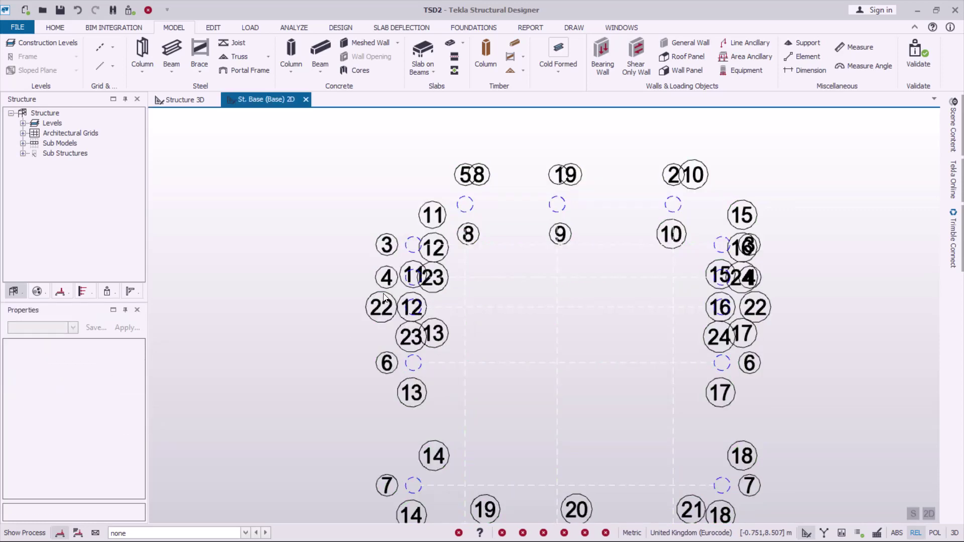
click(388, 300)
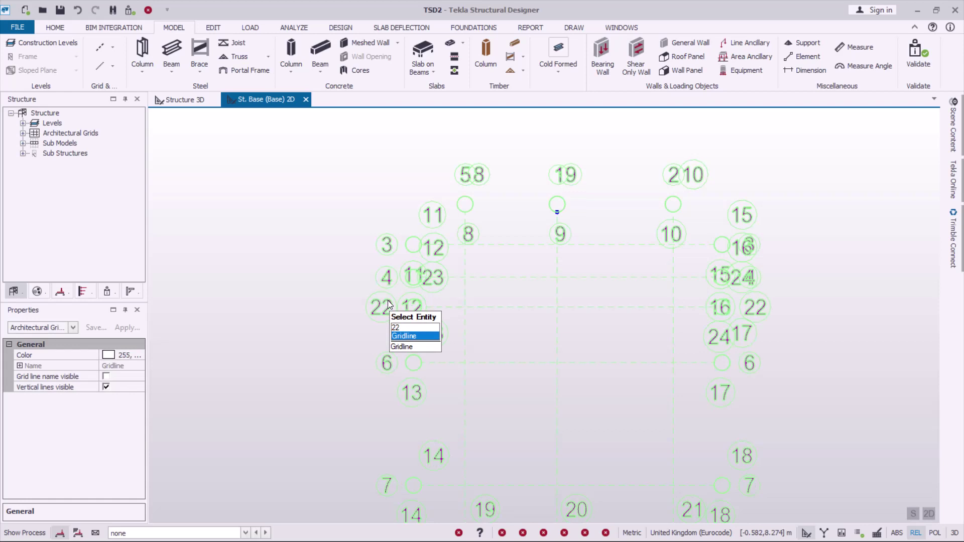
click(20, 366)
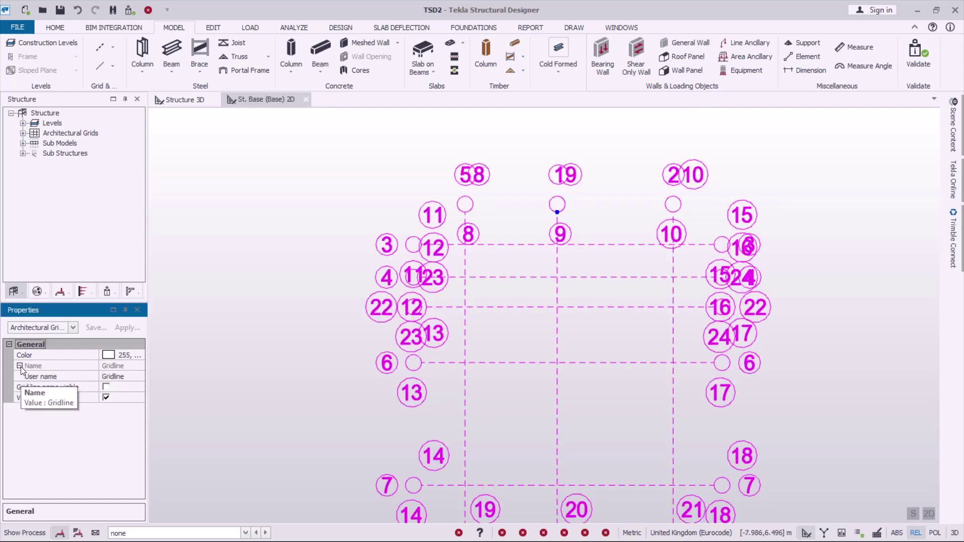
click(121, 378)
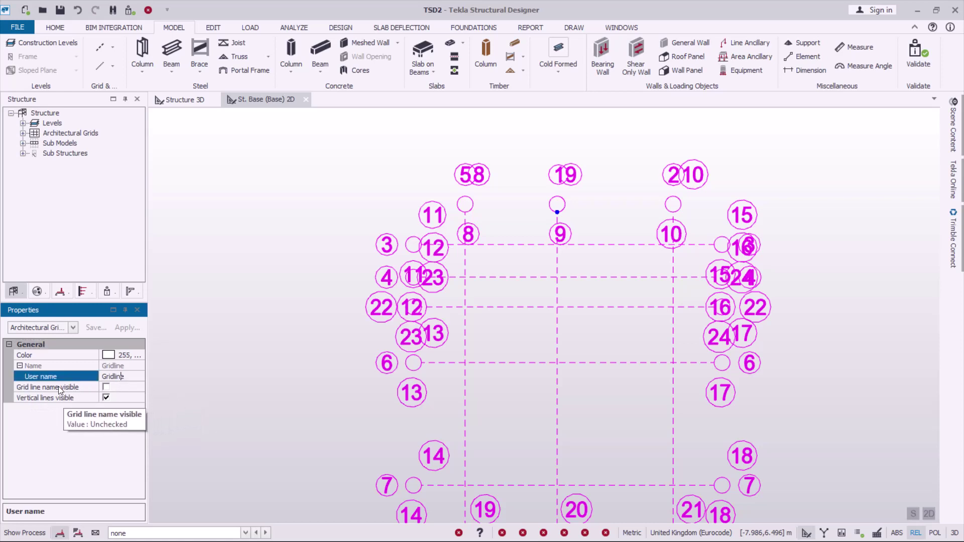
click(106, 387)
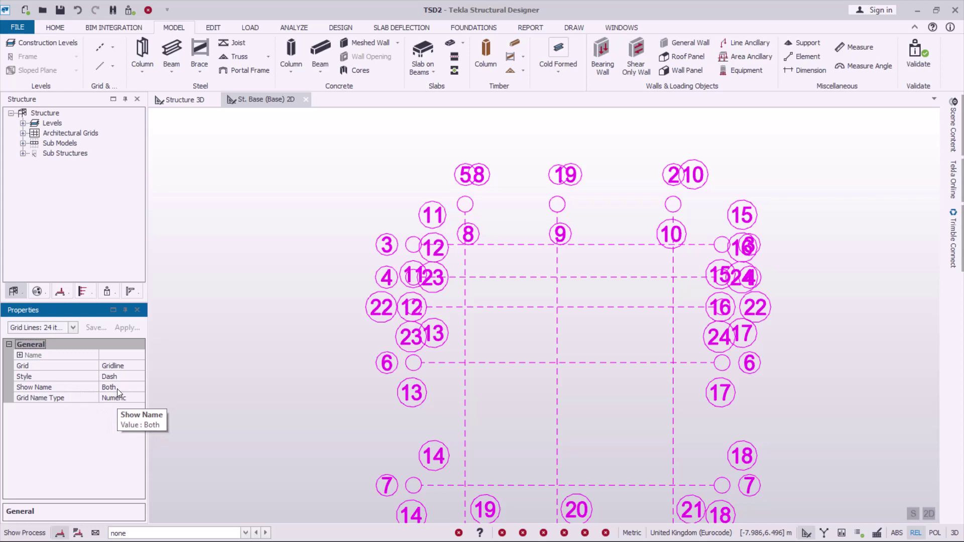
click(119, 386)
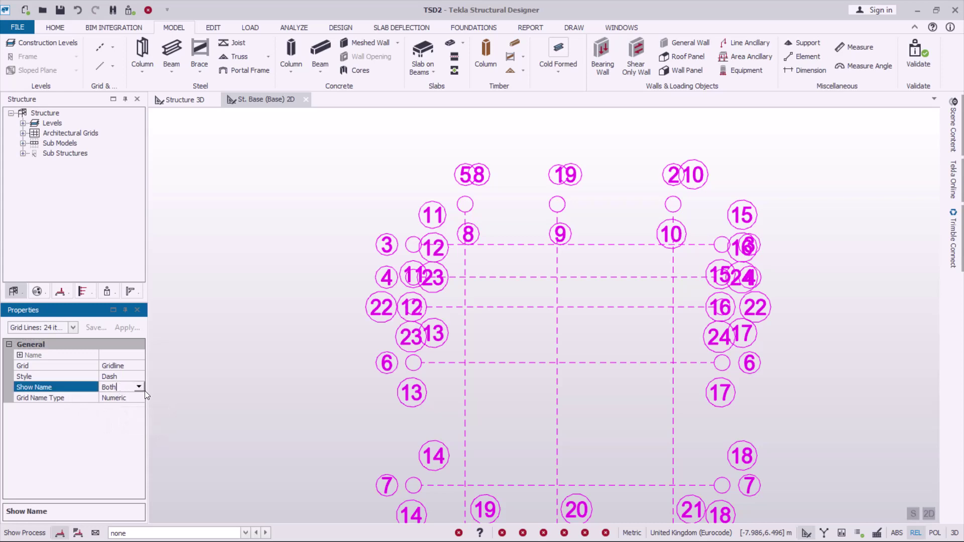
click(140, 387)
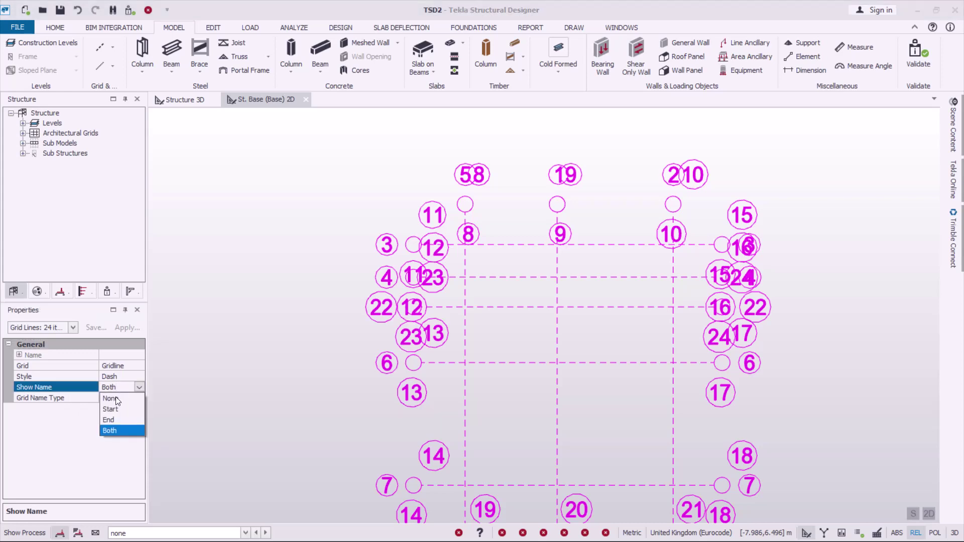
click(112, 398)
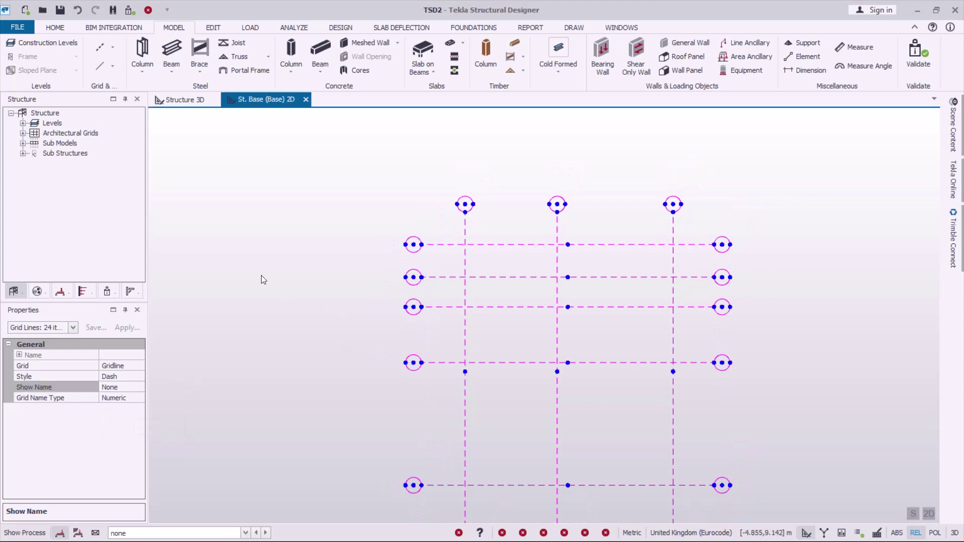
scroll(650, 269, up, 1)
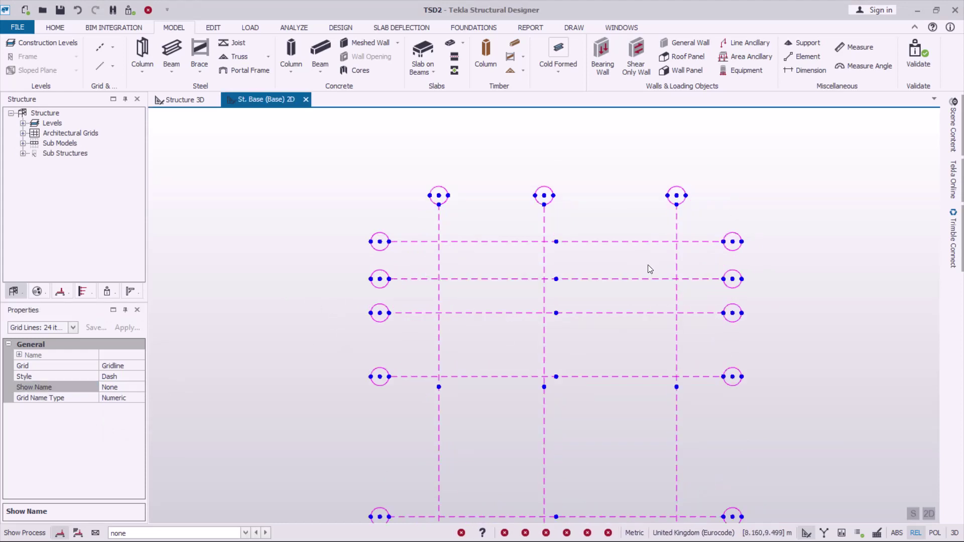
scroll(428, 353, down, 2)
scroll(510, 389, up, 1)
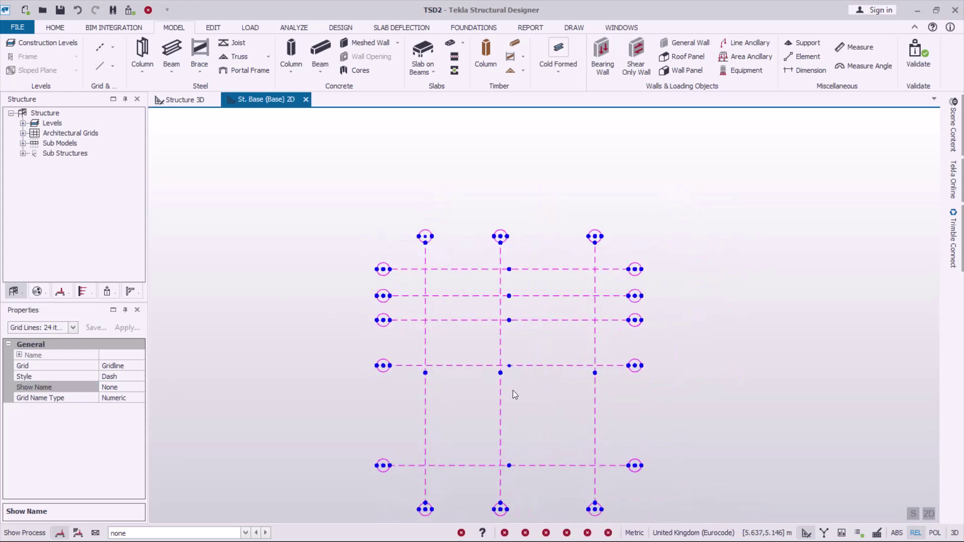
scroll(349, 345, up, 1)
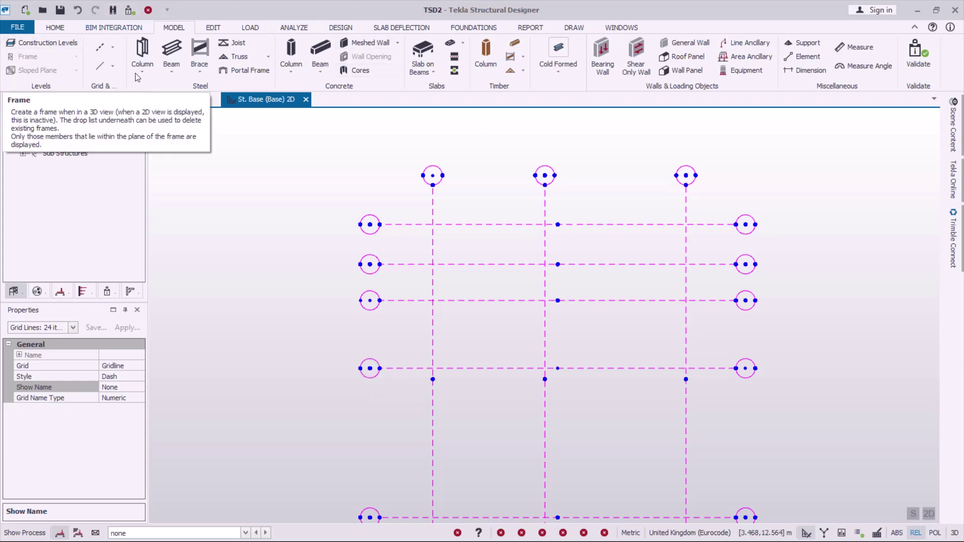
Step: Start a new Import DXF from the Grid Line list and pick House plan.002
click(114, 47)
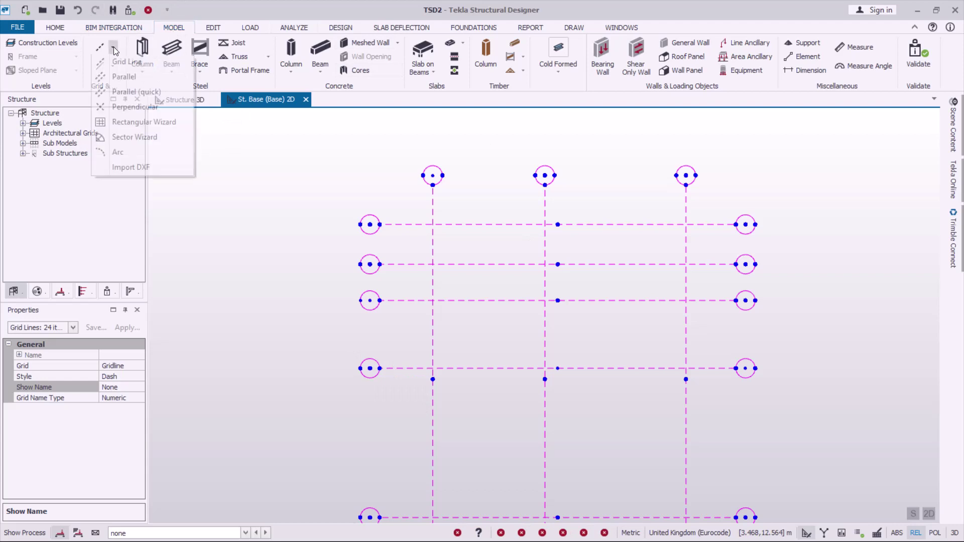
click(148, 169)
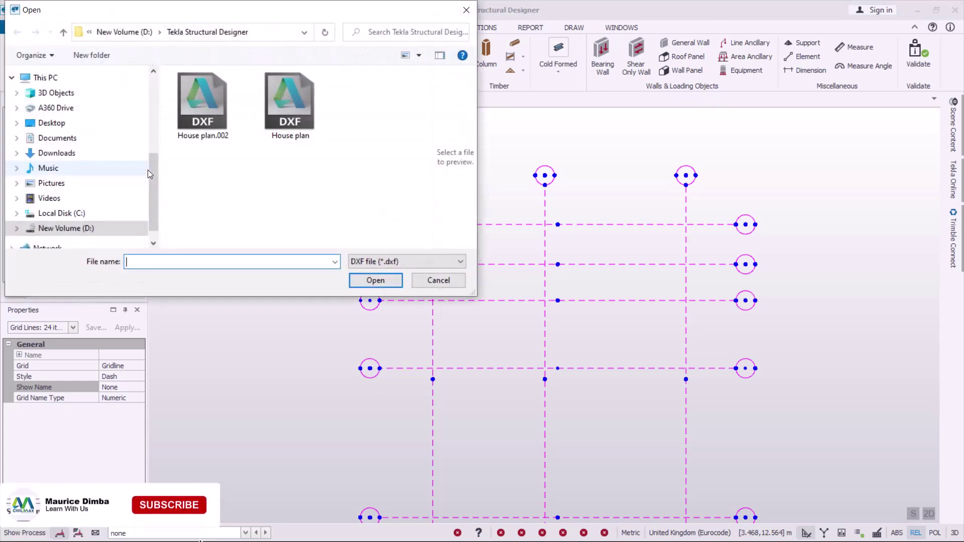
click(203, 104)
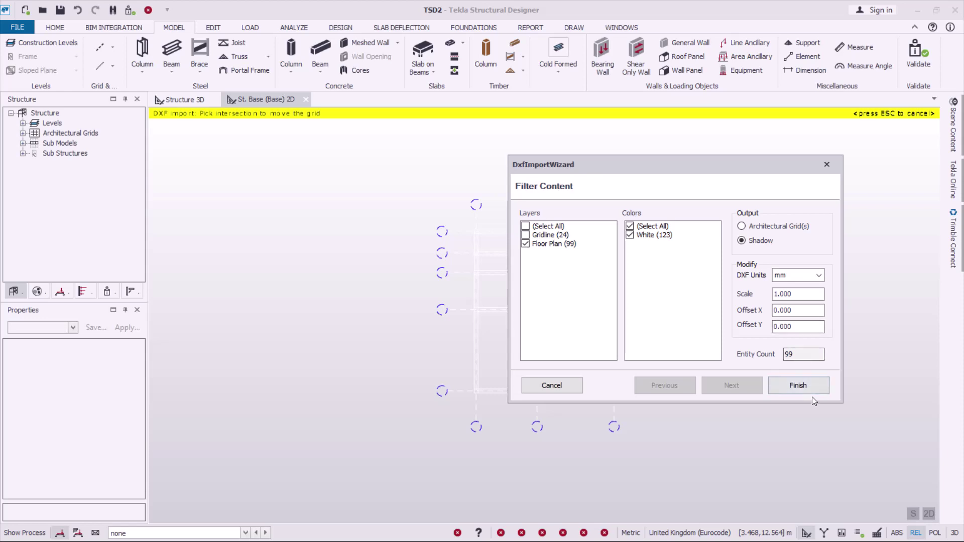
Step: Finish importing the House plan.002 Floor Plan layer as a shadow and zoom to inspect it on the Base plan
click(794, 385)
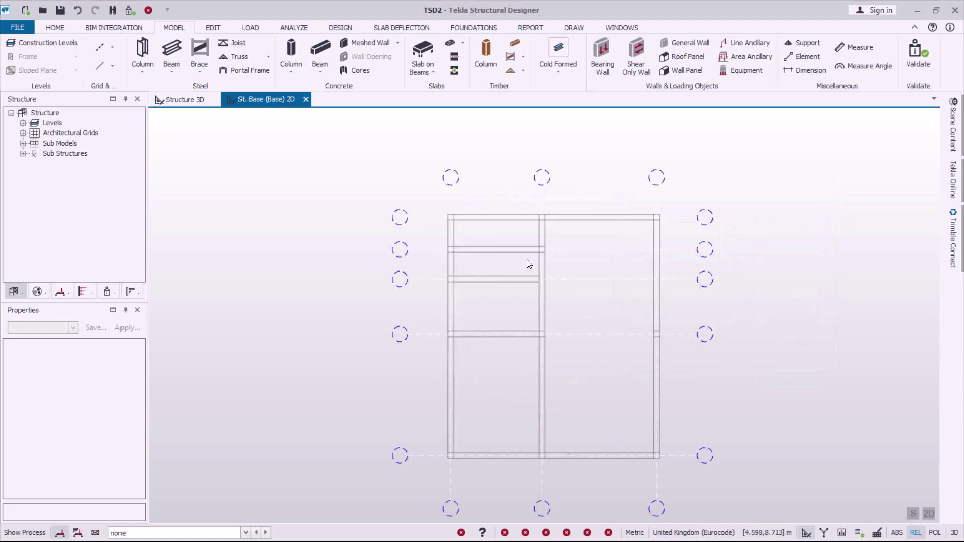
scroll(583, 204, up, 10)
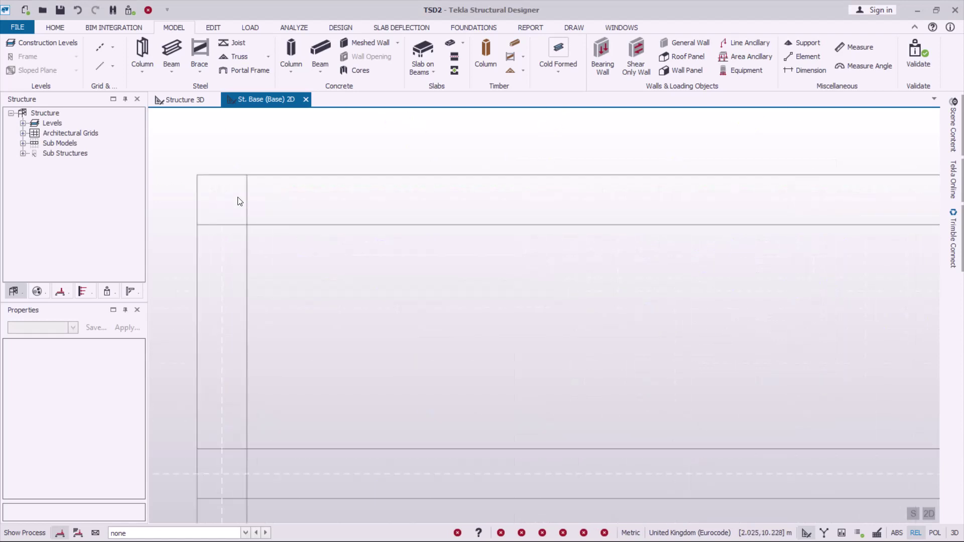
scroll(273, 215, down, 10)
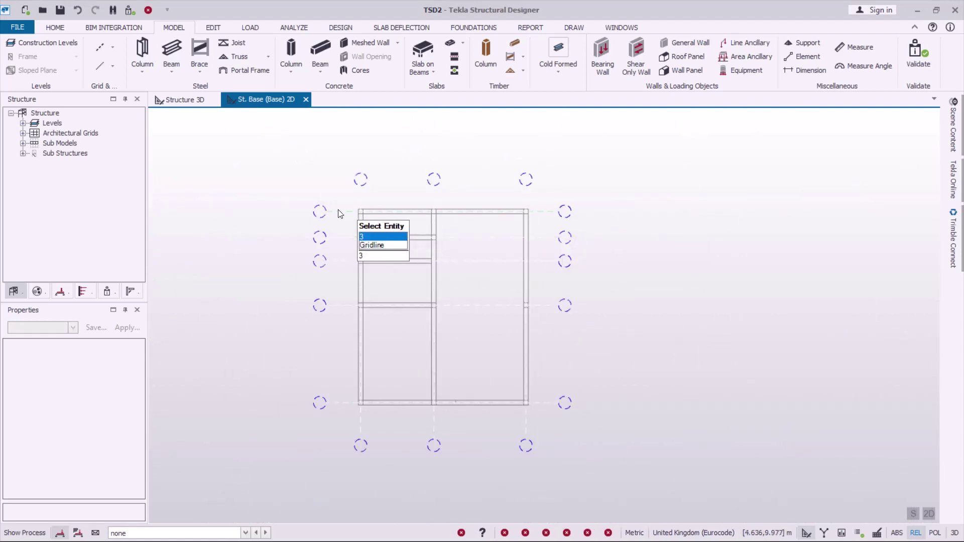
scroll(339, 214, up, 3)
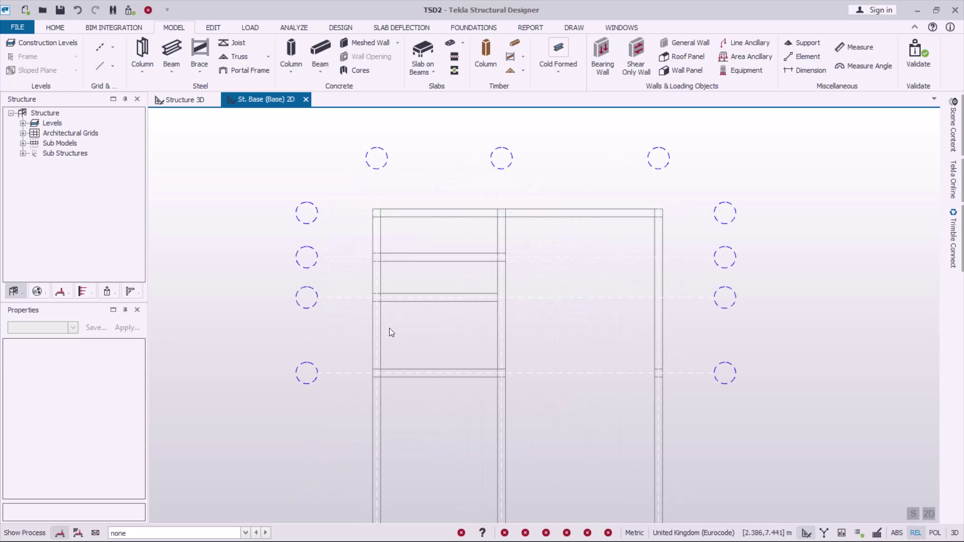
scroll(463, 333, down, 3)
scroll(433, 414, up, 3)
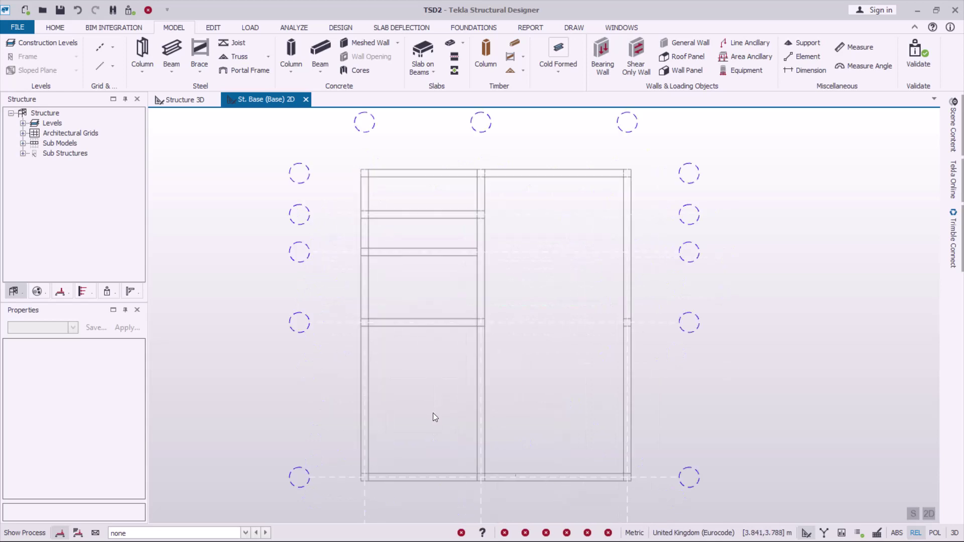